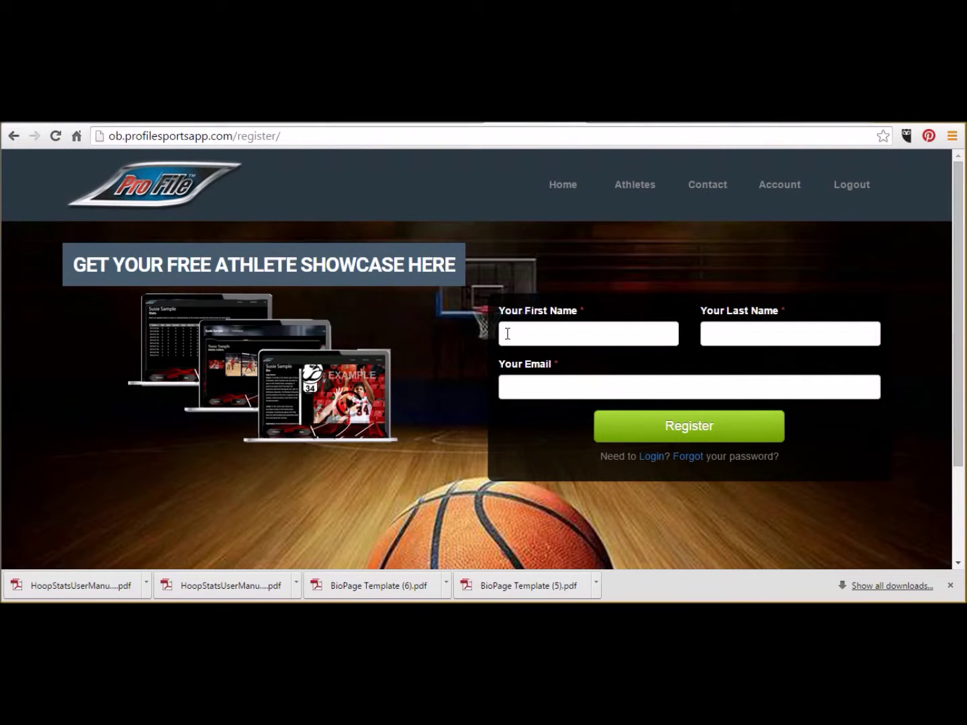
Leave the sample athlete page for the profilesportsapp.com home page.
{"action": "left_click", "coordinate": [508, 334]}
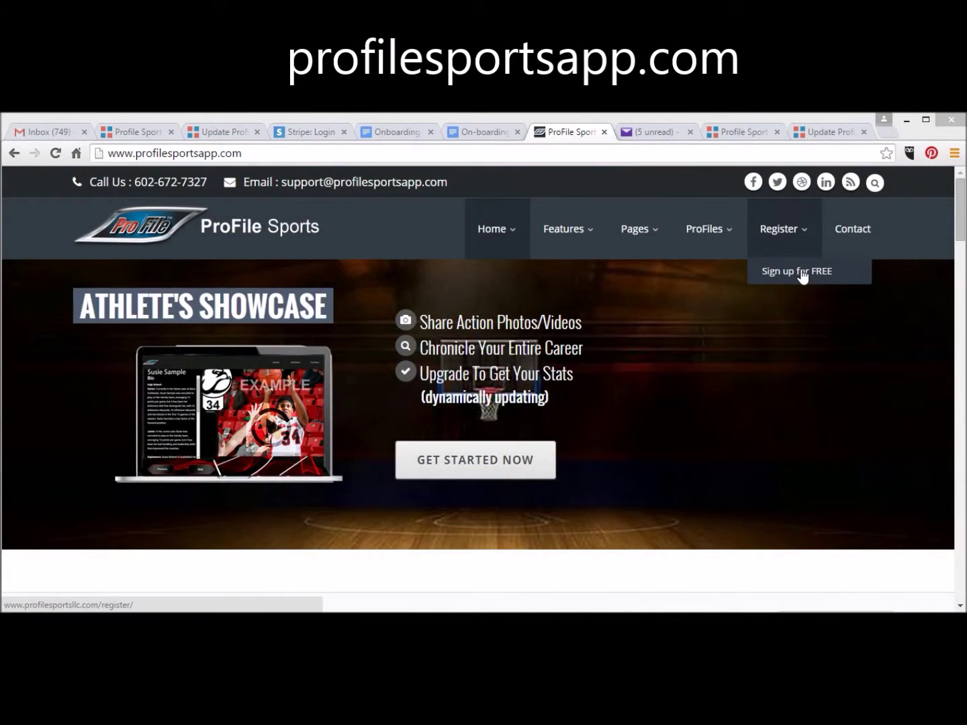
Register a free account with the athlete's first name, last name and suggested e-mail address.
{"action": "left_click", "coordinate": [803, 273]}
{"action": "left_click", "coordinate": [506, 333]}
{"action": "type", "text": "Suzie"}
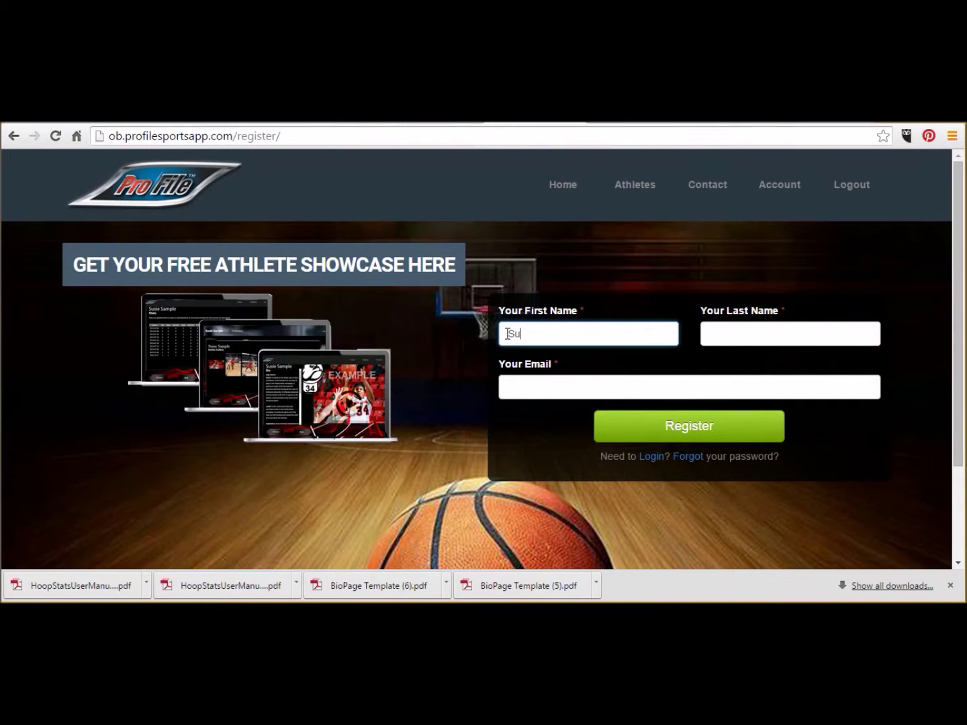
{"action": "key", "text": "Tab"}
{"action": "type", "text": "Sample"}
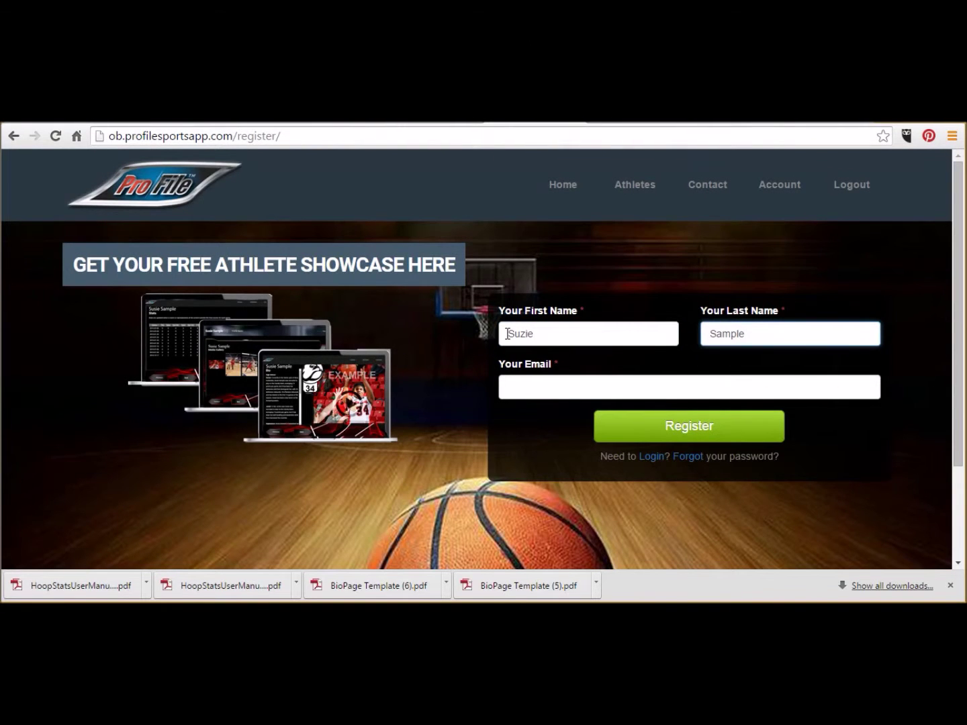
{"action": "key", "text": "Tab"}
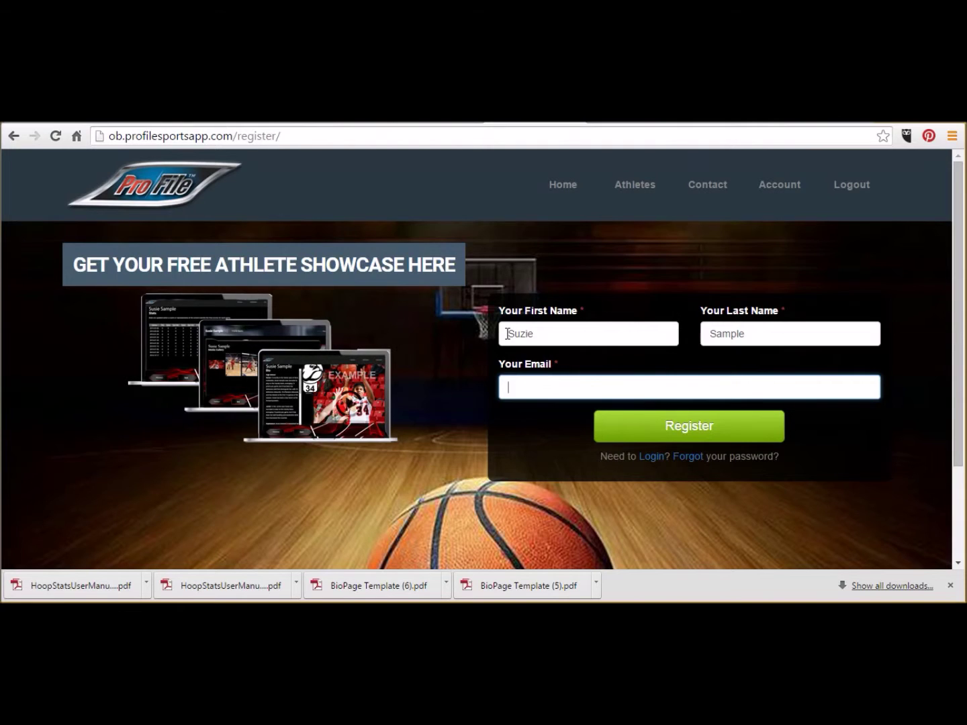
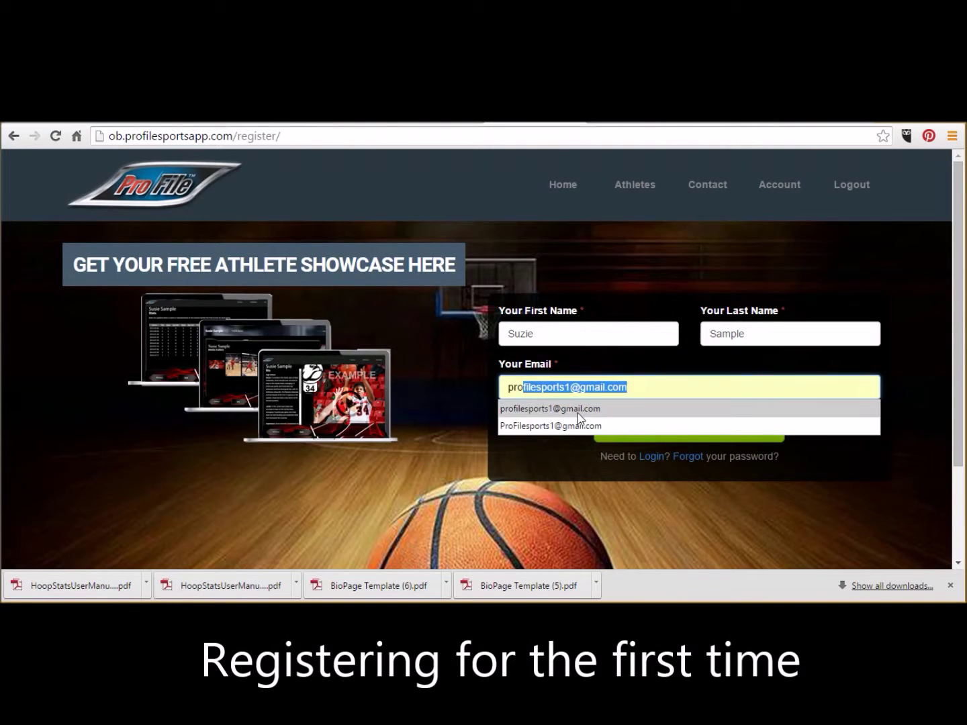
{"action": "left_click", "coordinate": [607, 411]}
{"action": "left_click", "coordinate": [749, 447]}
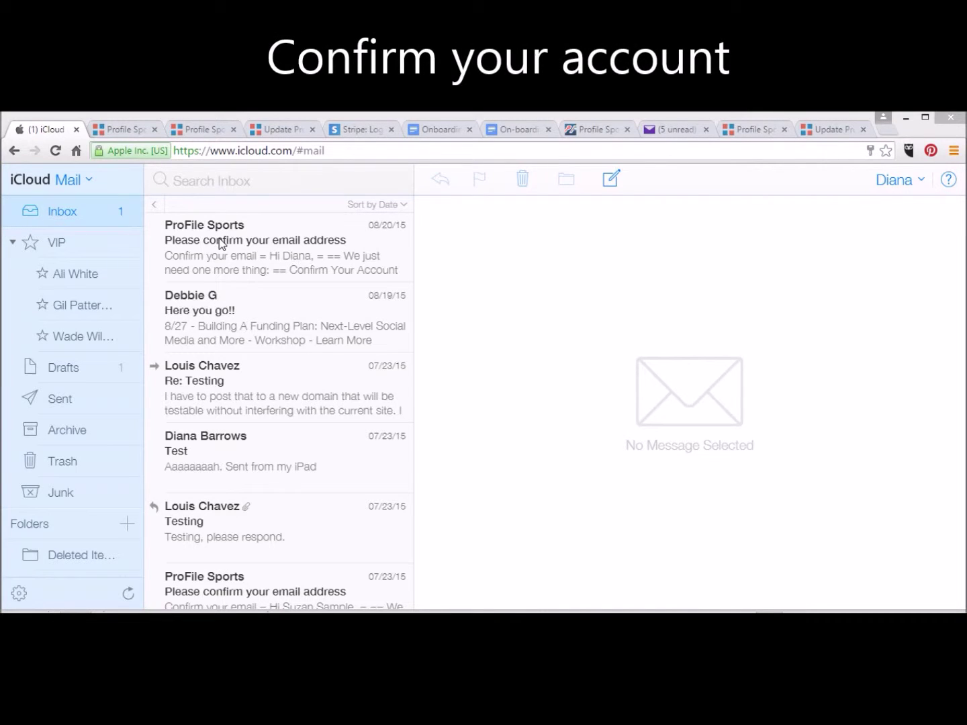
Open the 'Please confirm your email address' message and confirm the ProFile Sports account.
{"action": "left_click", "coordinate": [274, 233]}
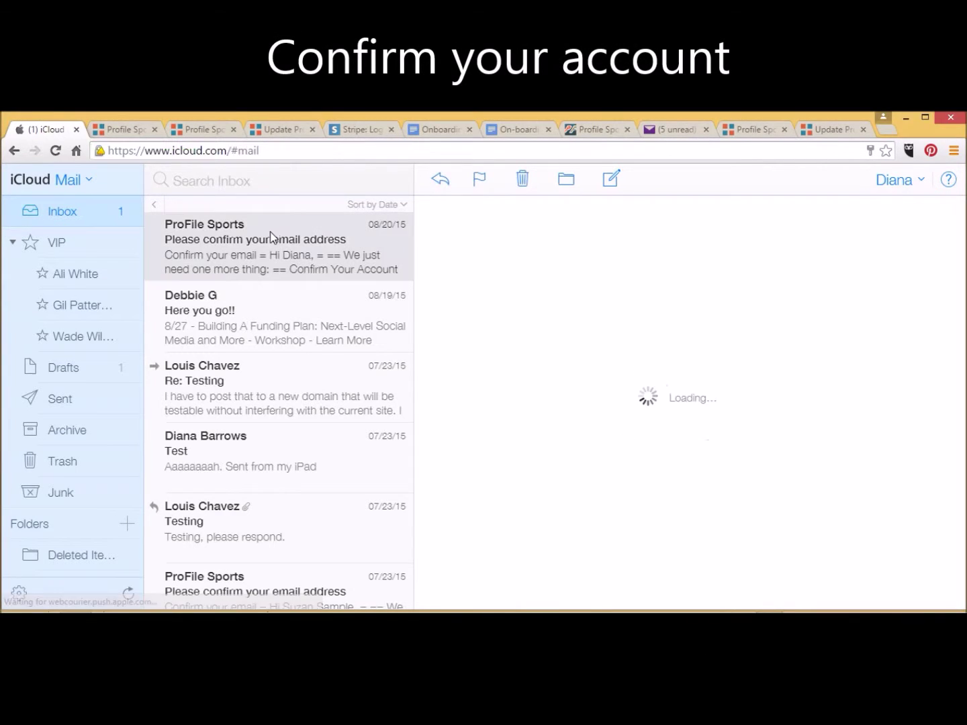
{"action": "scroll", "coordinate": [900, 389], "scroll_direction": "down", "scroll_amount": 1}
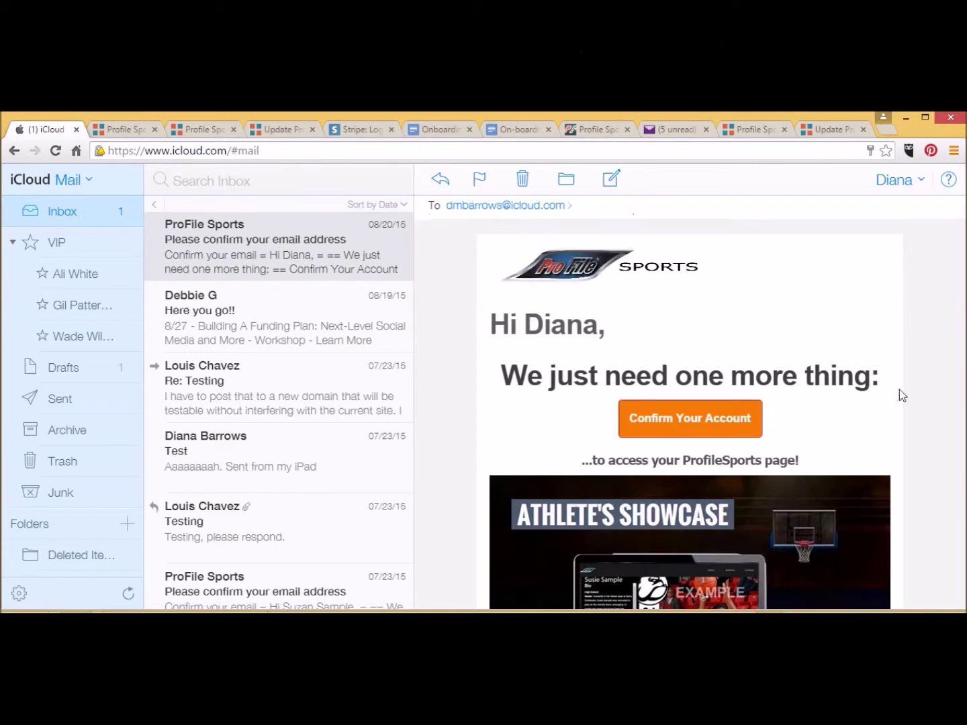
{"action": "left_click", "coordinate": [692, 425]}
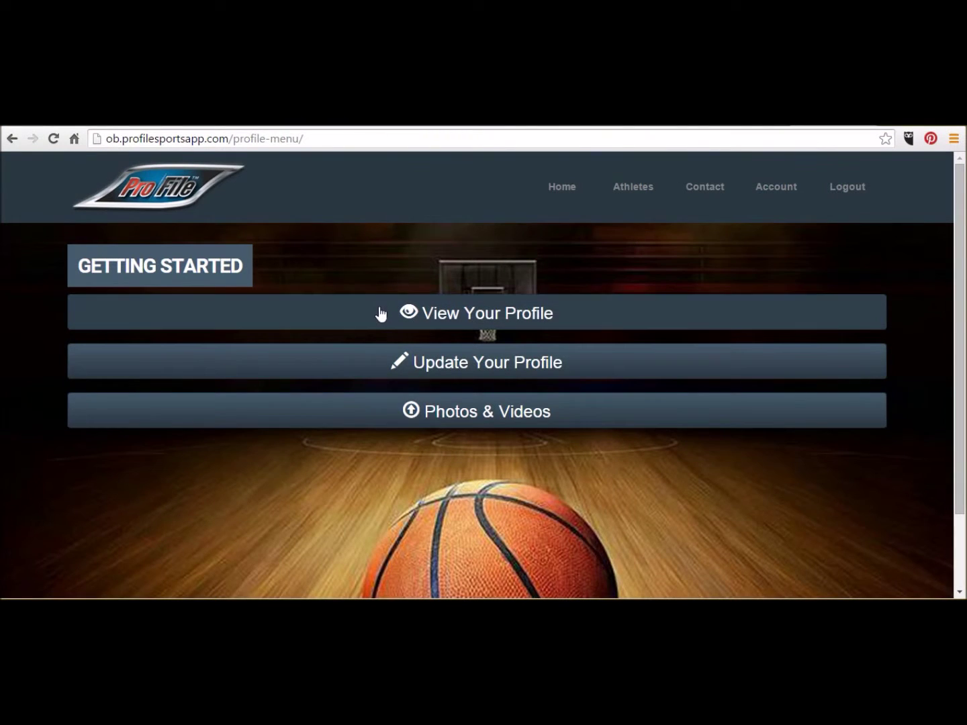
{"action": "left_click", "coordinate": [384, 324]}
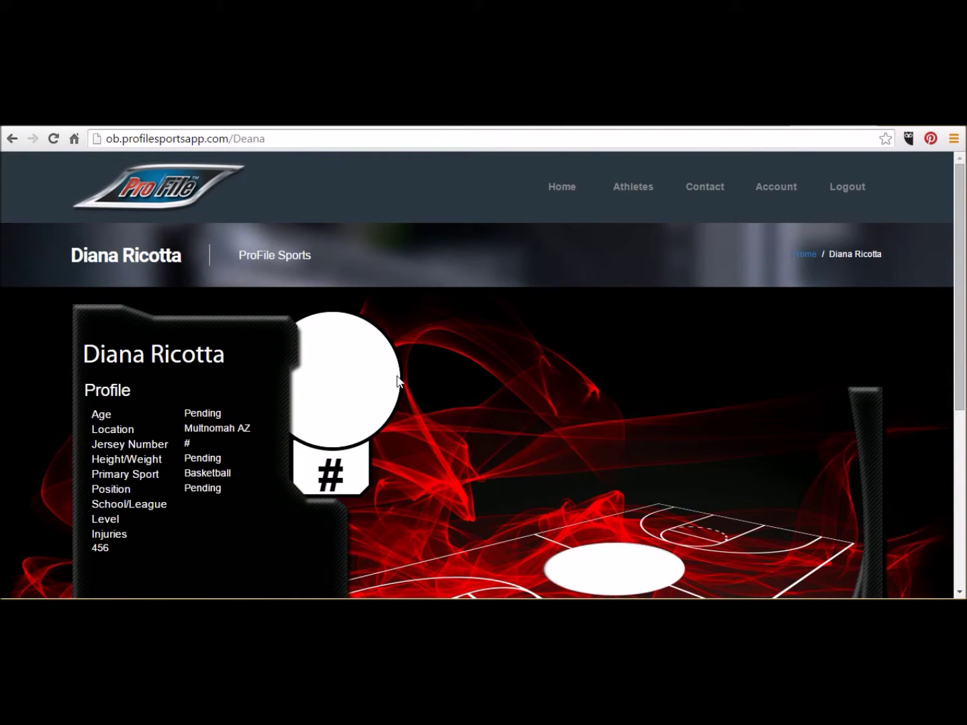
{"action": "left_click_drag", "start_coordinate": [958, 297], "coordinate": [929, 372]}
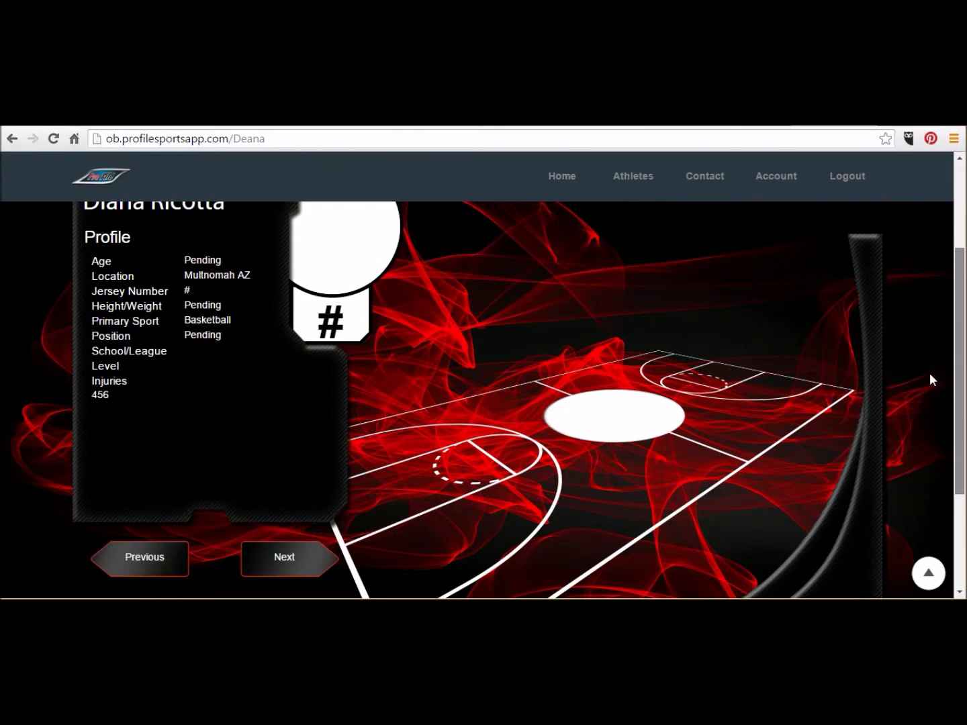
{"action": "left_click", "coordinate": [286, 558]}
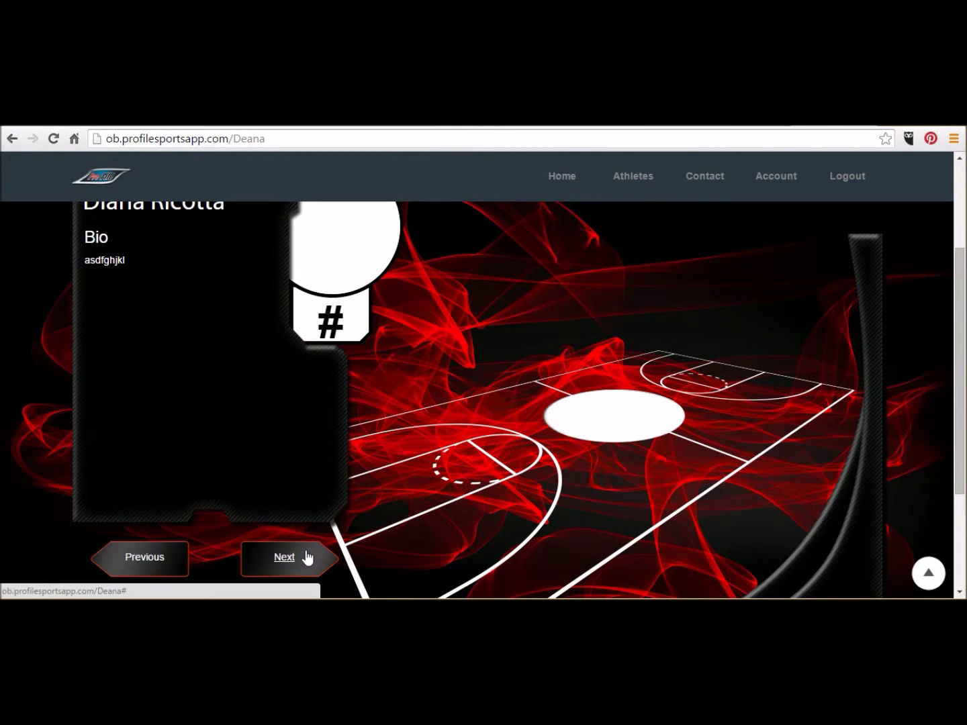
{"action": "left_click", "coordinate": [307, 557]}
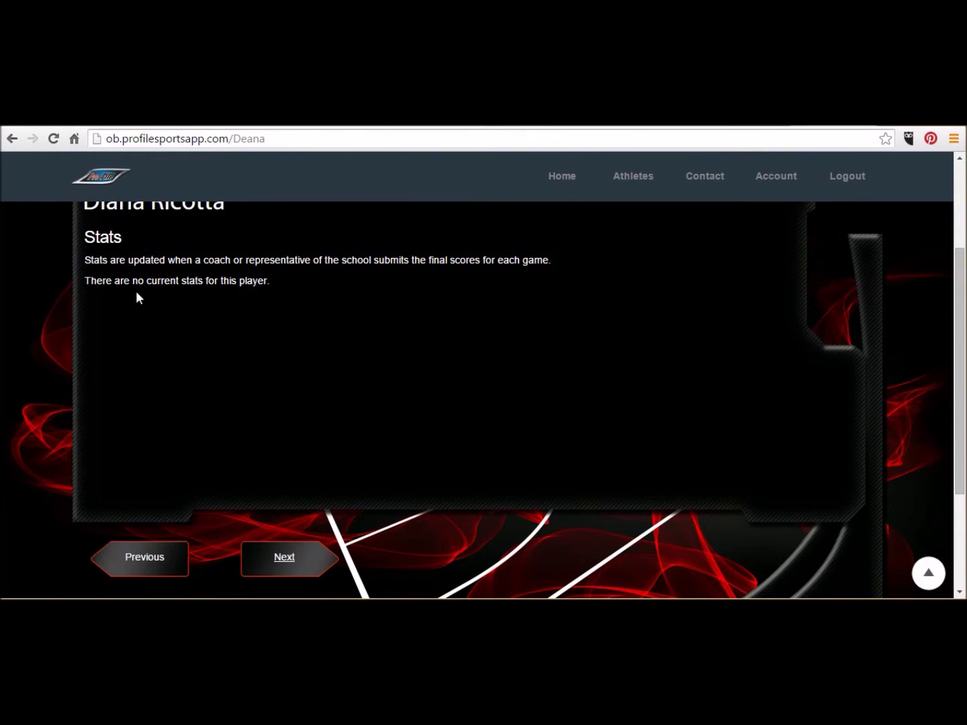
{"action": "left_click", "coordinate": [310, 561]}
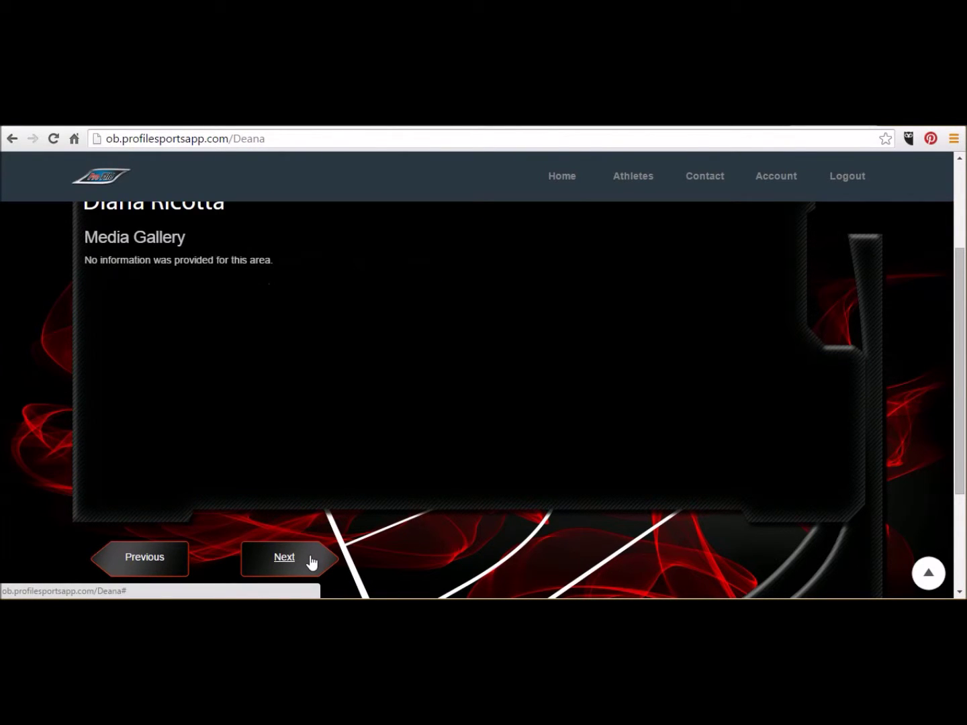
{"action": "left_click", "coordinate": [311, 563]}
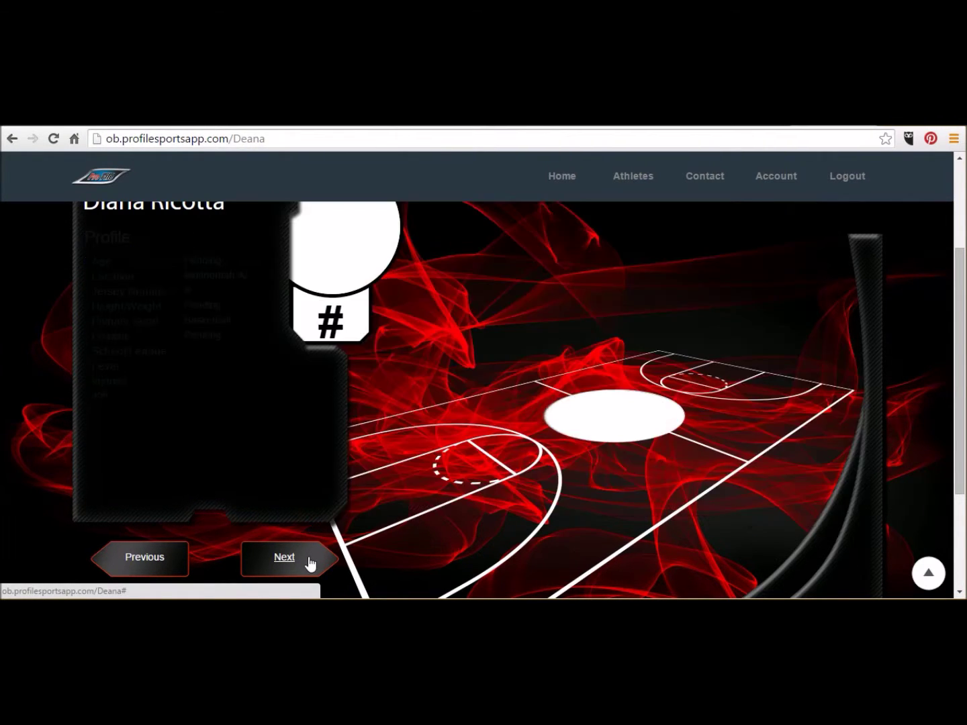
{"action": "left_click_drag", "start_coordinate": [964, 315], "coordinate": [963, 311]}
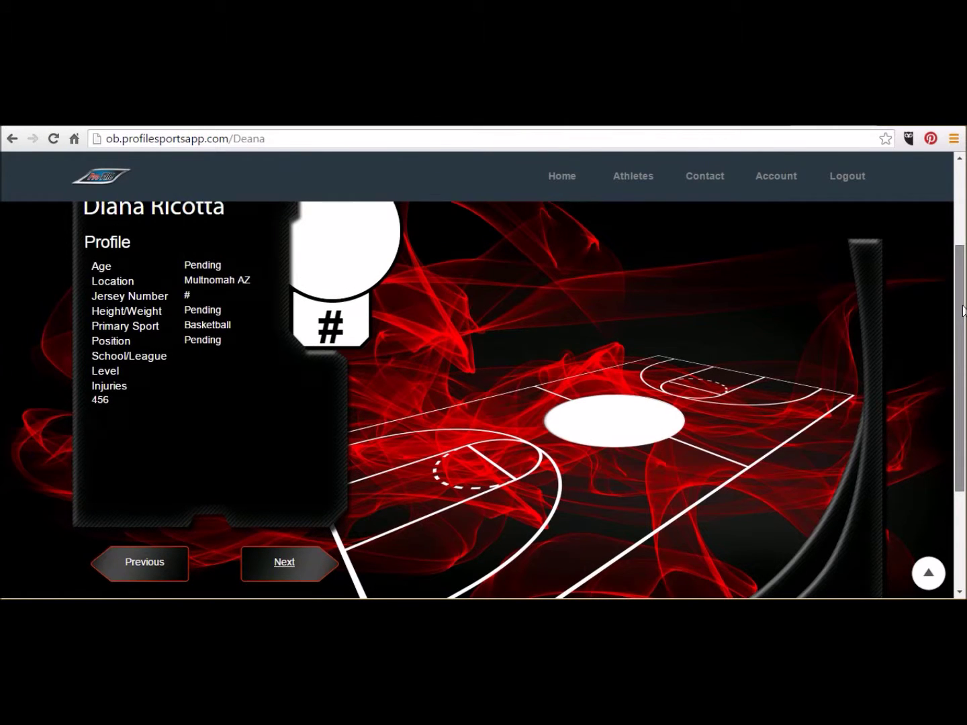
{"action": "scroll", "coordinate": [617, 417], "scroll_direction": "up", "scroll_amount": 3}
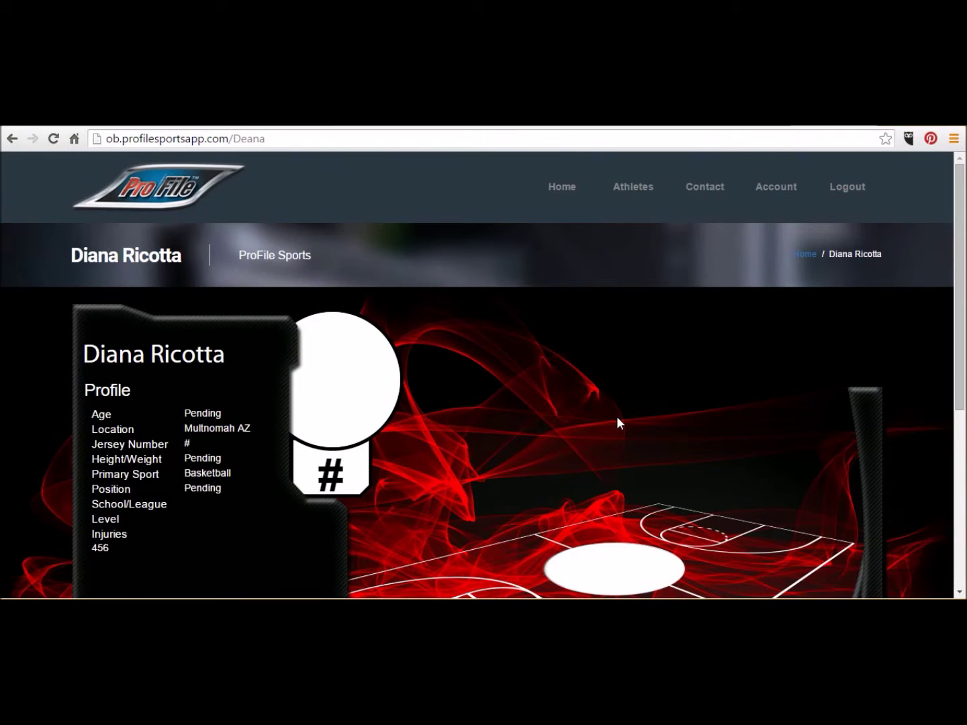
{"action": "left_click", "coordinate": [764, 201]}
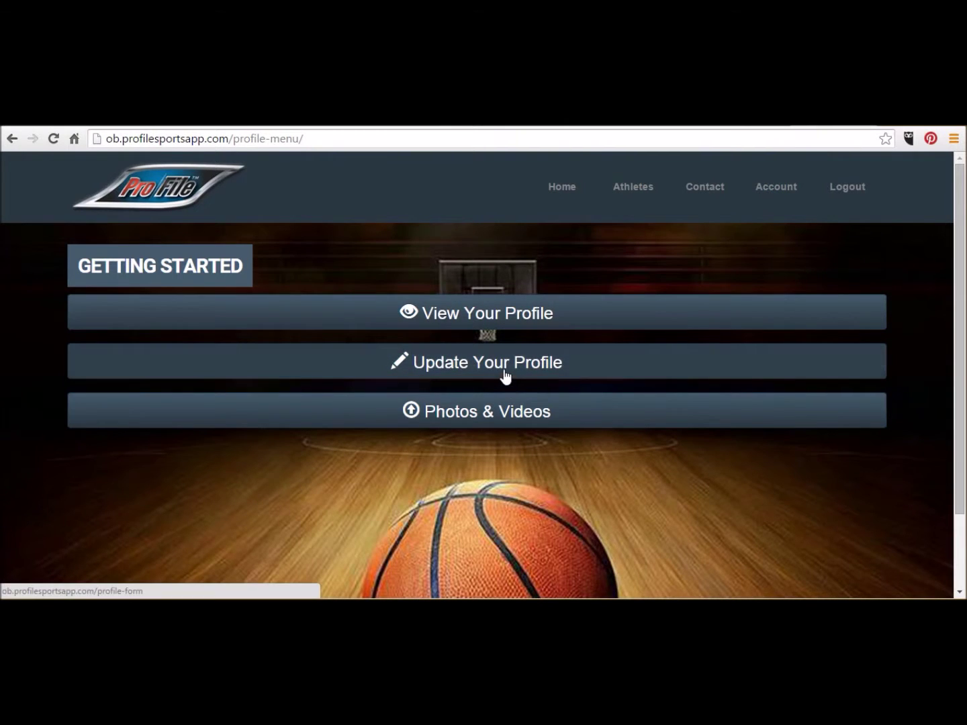
Fill Sport Detail with weight 300, position Center, school Barry Goldwater and level Junior Varsity.
{"action": "left_click", "coordinate": [504, 373]}
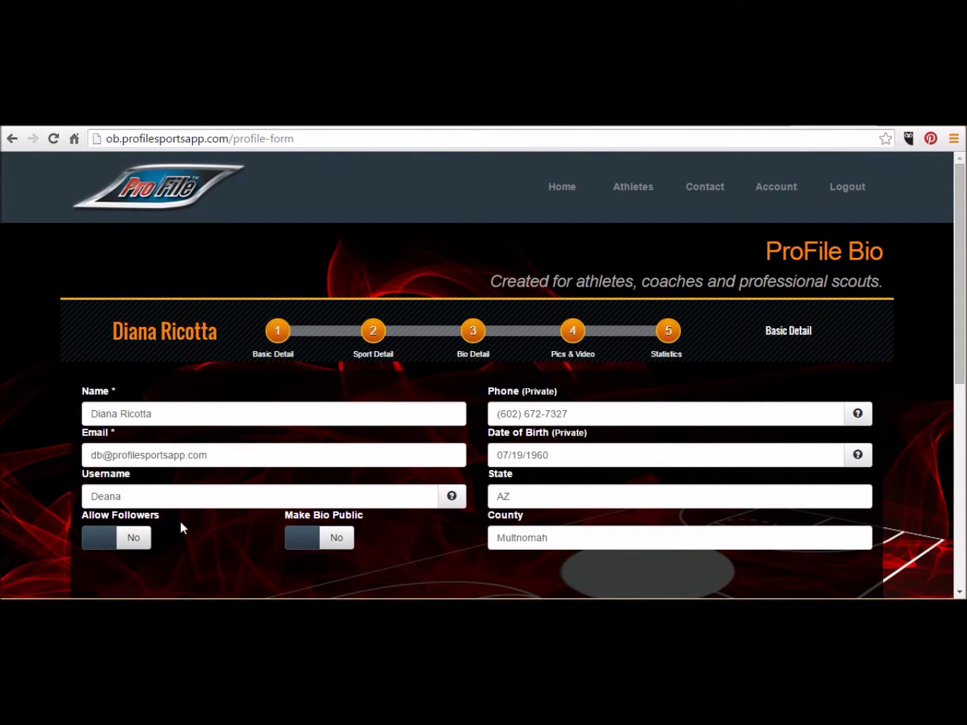
{"action": "left_click", "coordinate": [106, 503]}
{"action": "type", "text": "300 lbs."}
{"action": "left_click", "coordinate": [502, 414]}
{"action": "type", "text": "Center"}
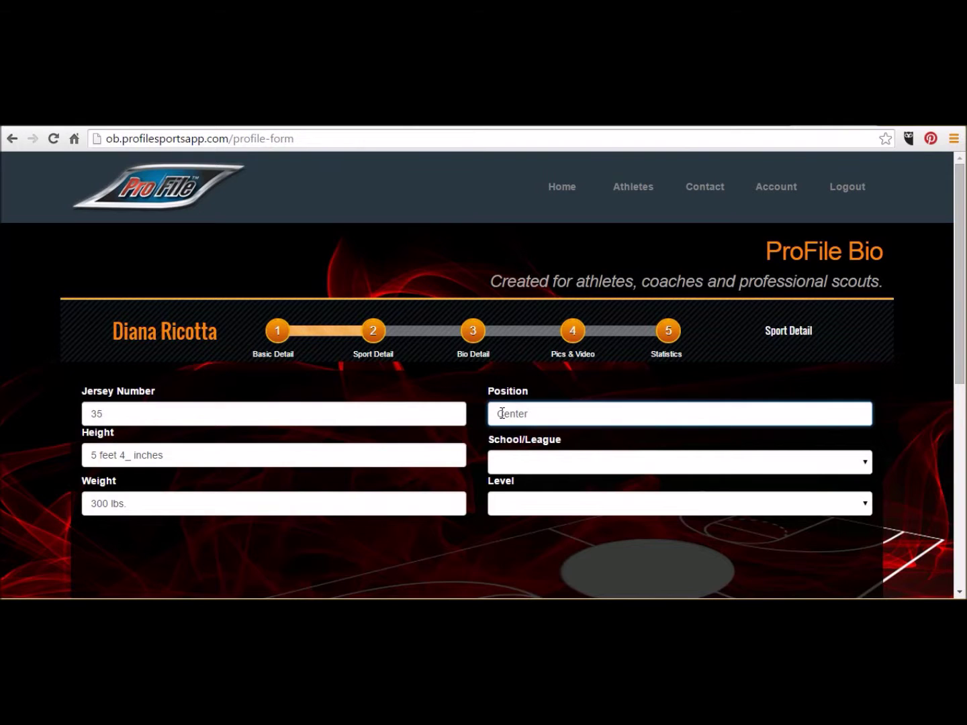
{"action": "left_click", "coordinate": [497, 462]}
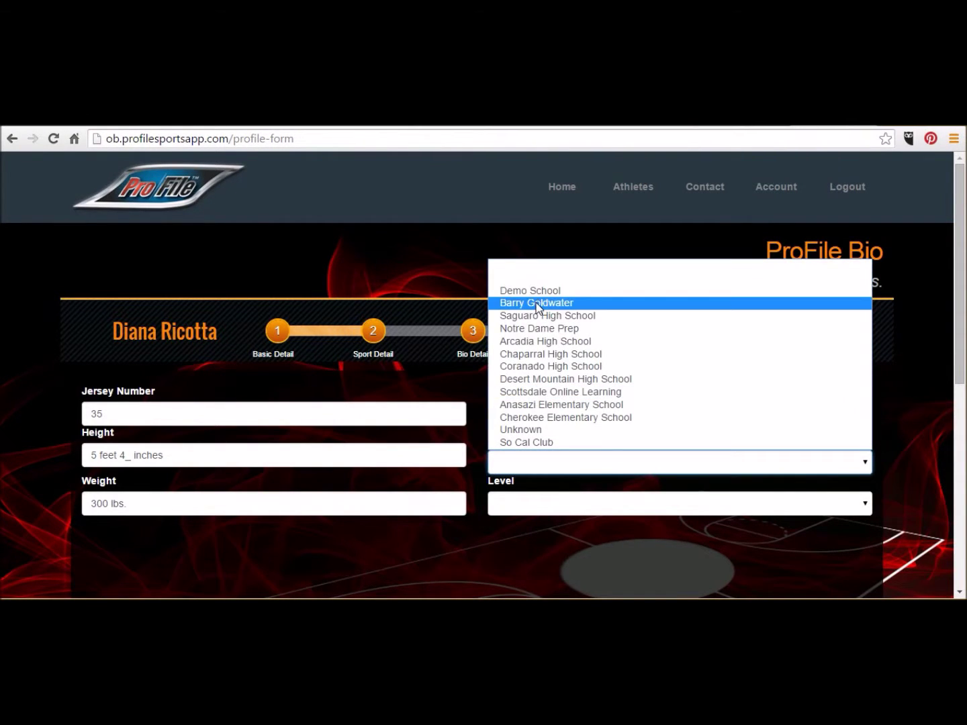
{"action": "left_click", "coordinate": [543, 305]}
{"action": "left_click", "coordinate": [499, 507]}
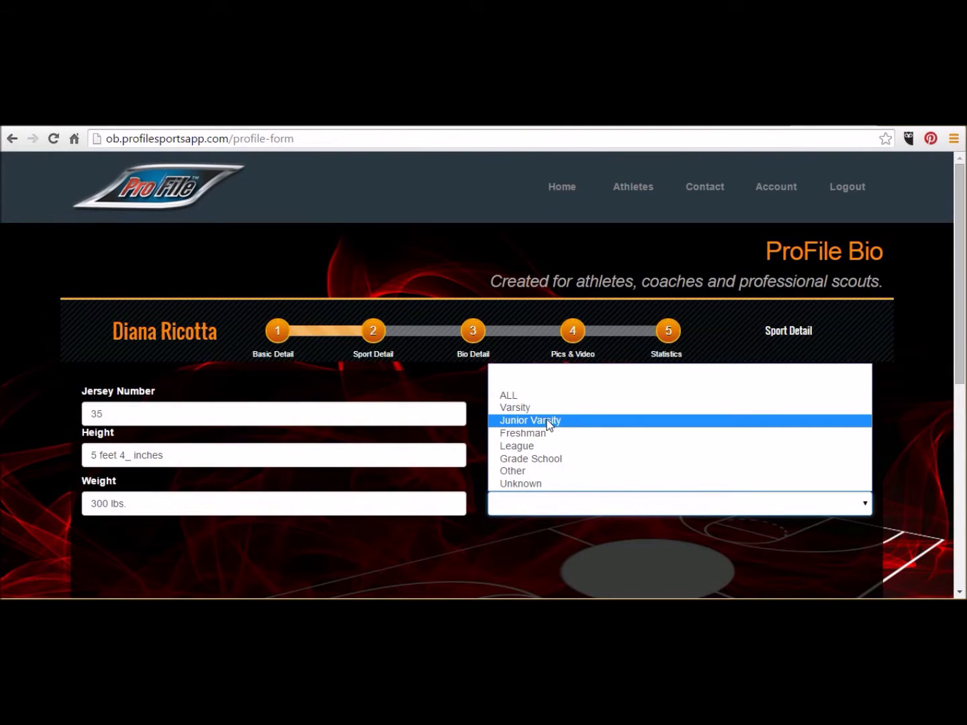
{"action": "left_click", "coordinate": [549, 422]}
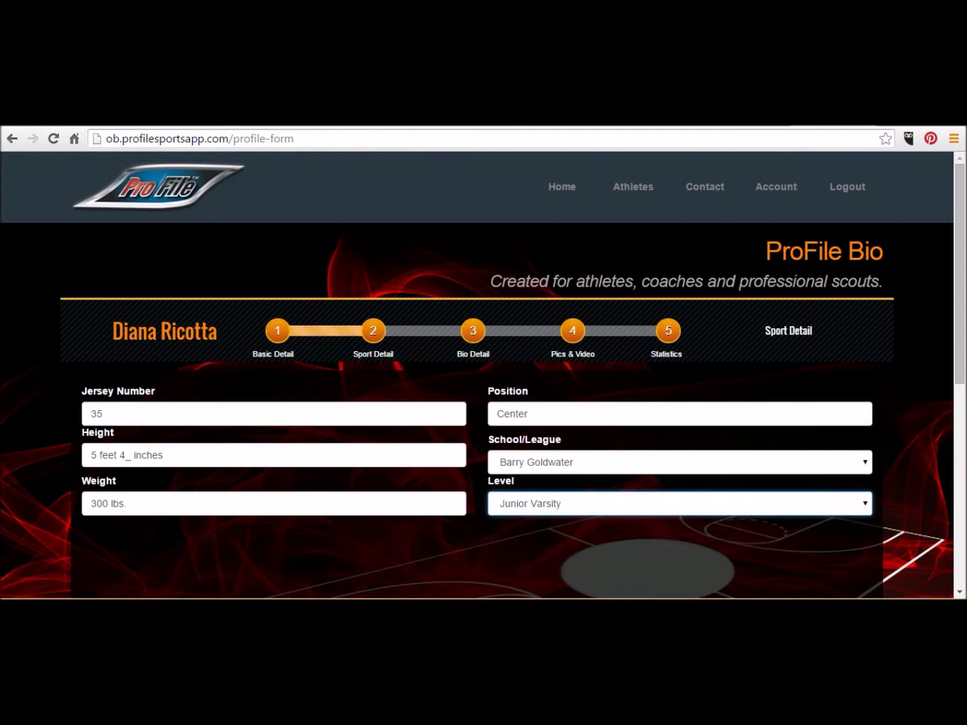
{"action": "left_click_drag", "start_coordinate": [959, 348], "coordinate": [959, 354]}
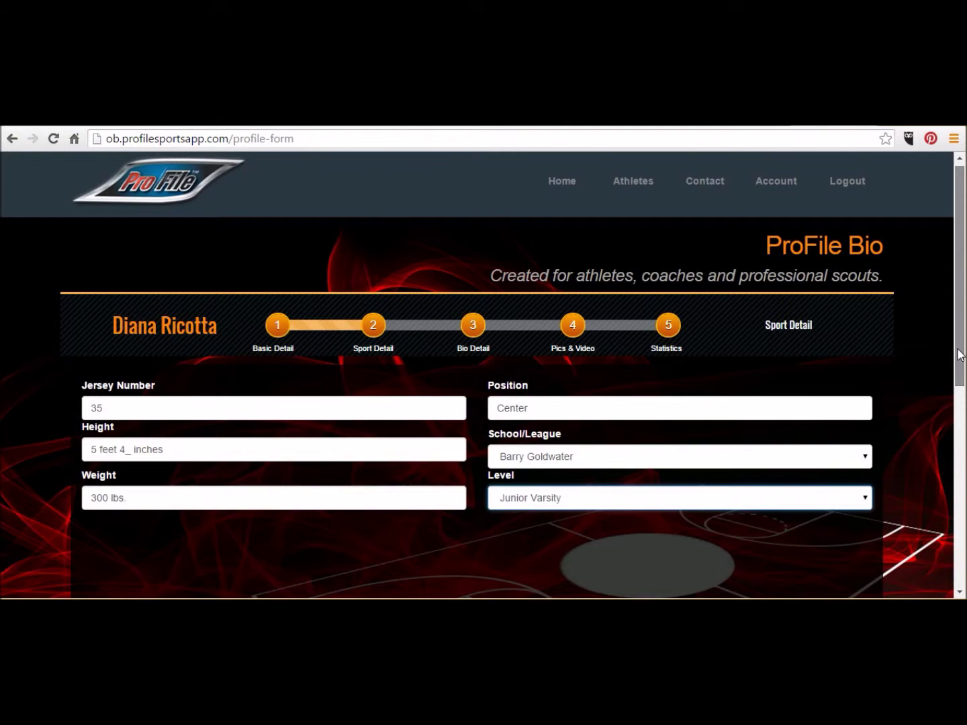
{"action": "left_click_drag", "start_coordinate": [960, 355], "coordinate": [959, 417]}
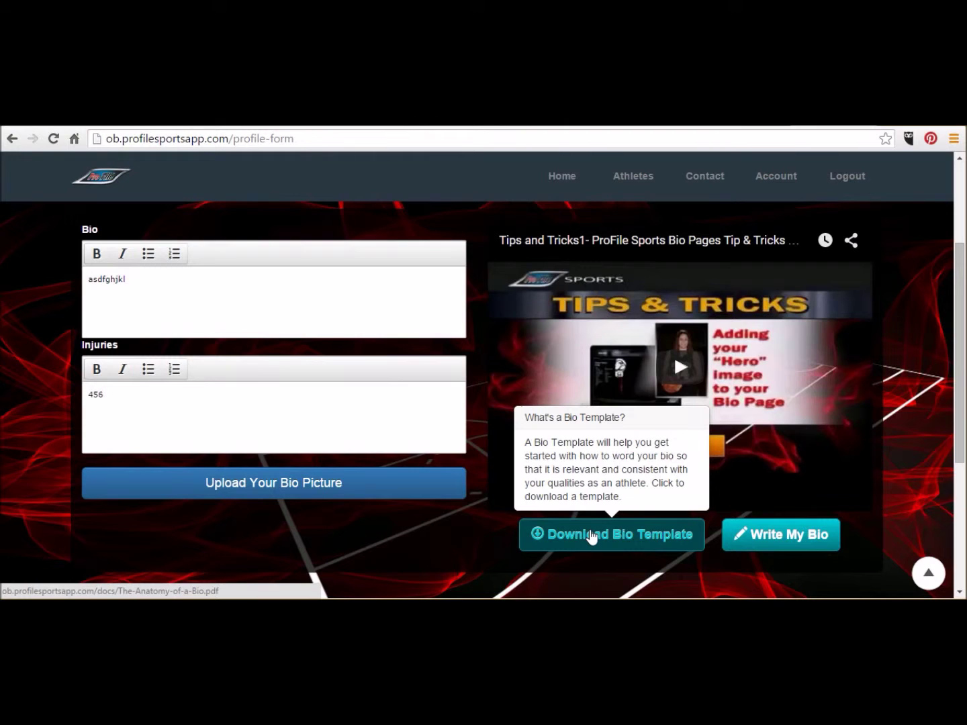
Download the bio template, then save the bio with 'No injuries.' and continue.
{"action": "left_click", "coordinate": [649, 532]}
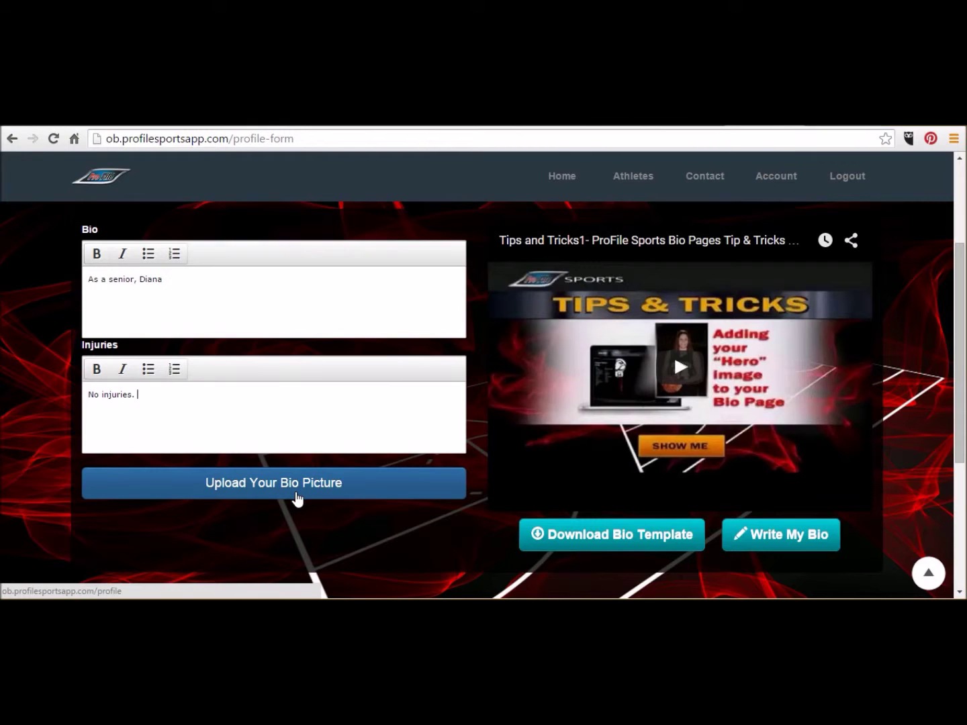
{"action": "left_click", "coordinate": [297, 498]}
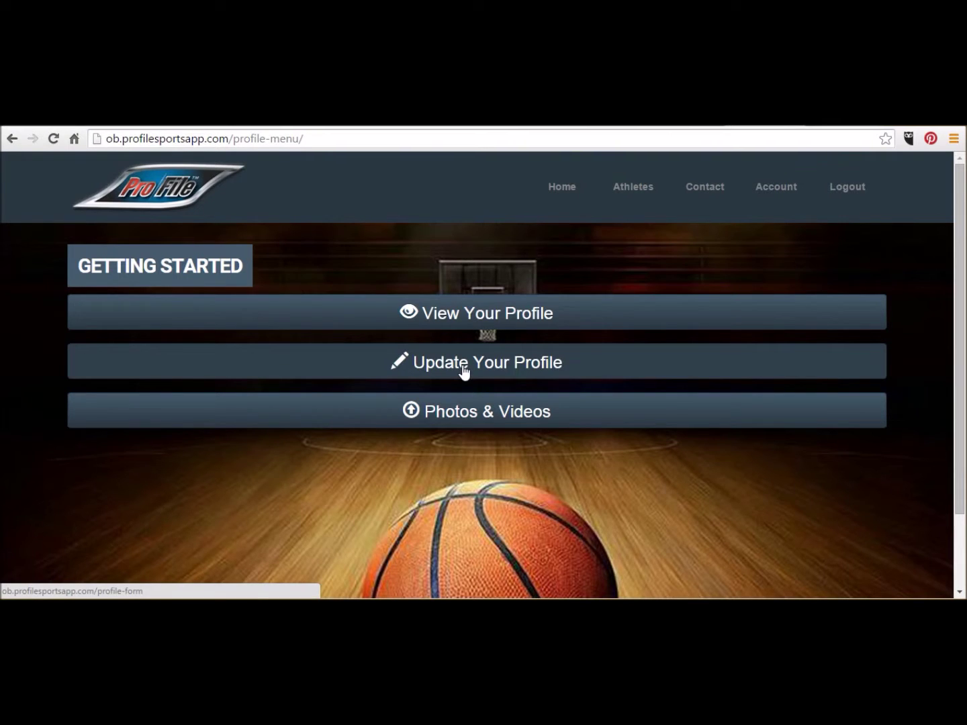
Upload 35-Janae.jpg from Libraries > Pictures as the profile picture on the Account page.
{"action": "left_click", "coordinate": [463, 371]}
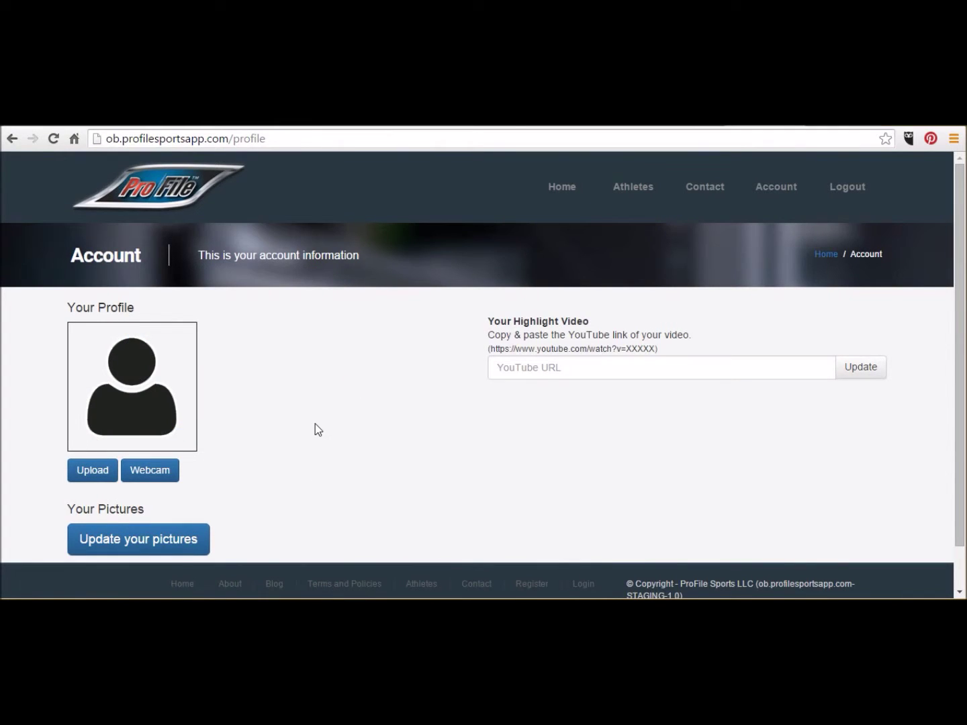
{"action": "left_click", "coordinate": [99, 481]}
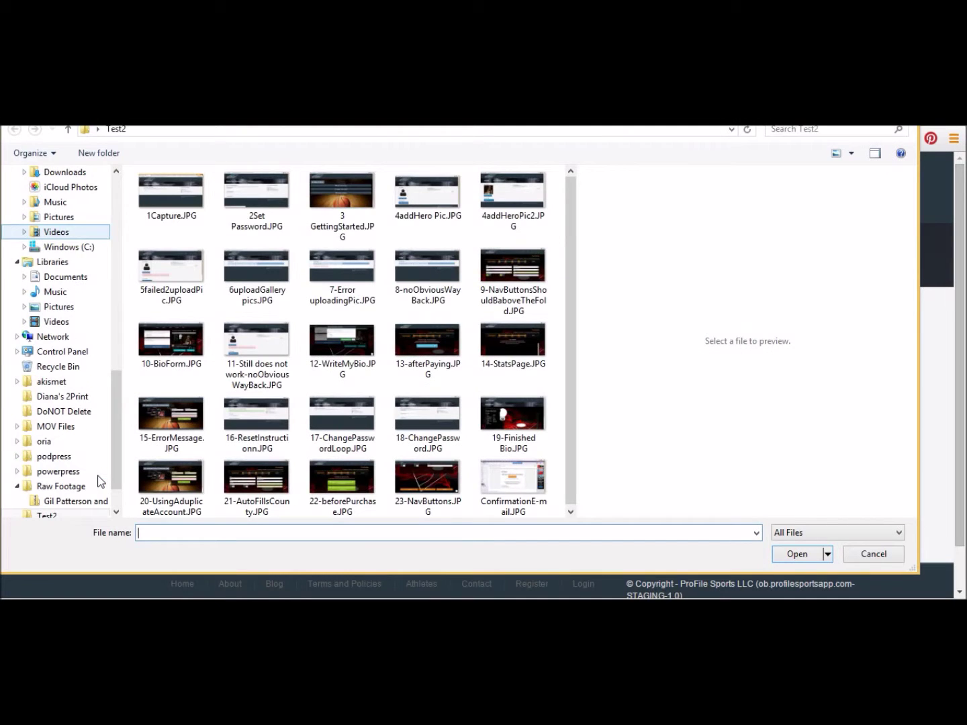
{"action": "left_click_drag", "start_coordinate": [573, 447], "coordinate": [581, 488]}
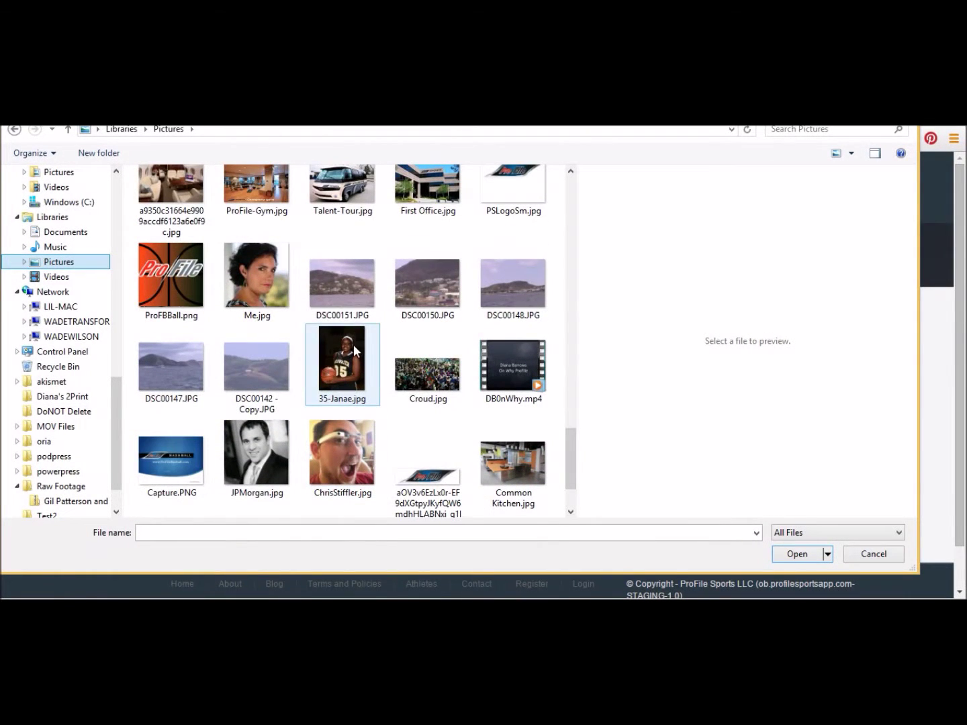
{"action": "left_click", "coordinate": [339, 375]}
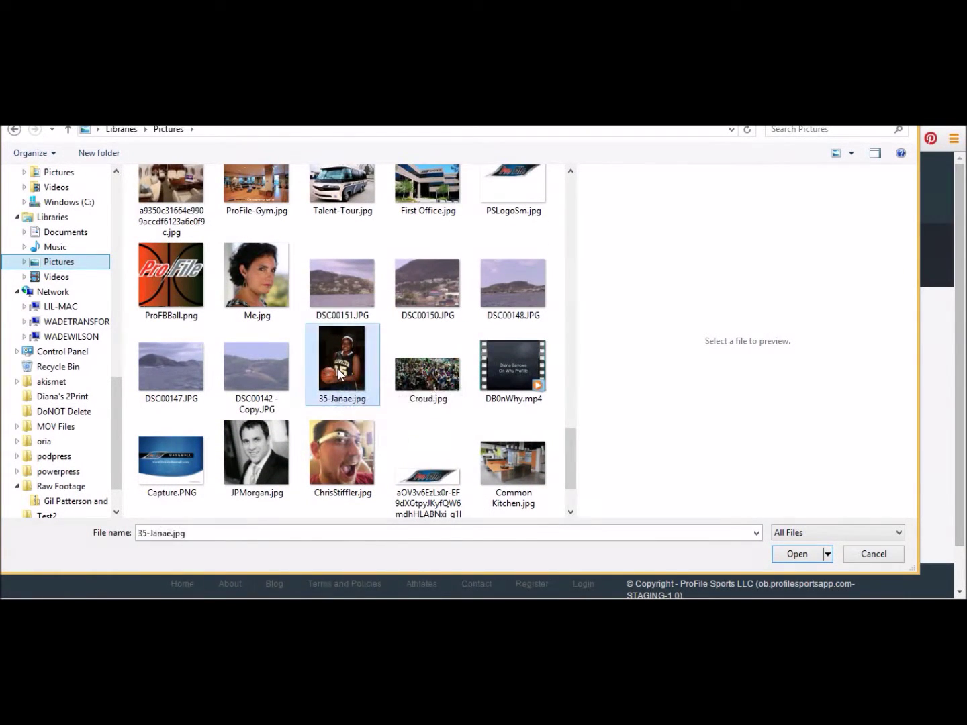
{"action": "left_click", "coordinate": [805, 556]}
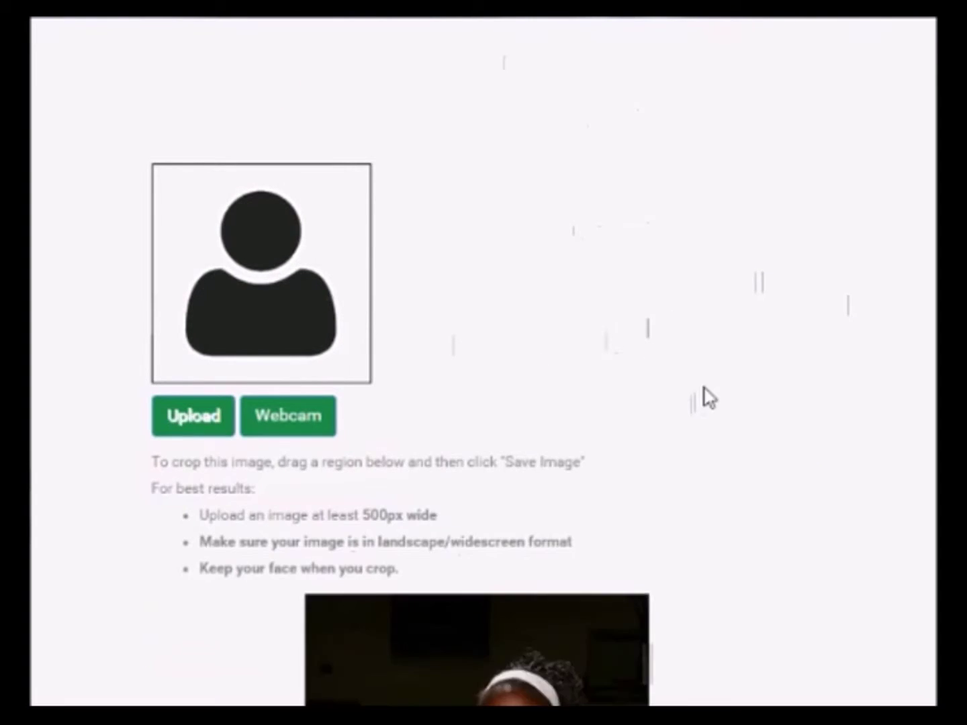
Crop the uploaded photo to the athlete's face and torso and save the image.
{"action": "scroll", "coordinate": [705, 397], "scroll_direction": "down", "scroll_amount": 4}
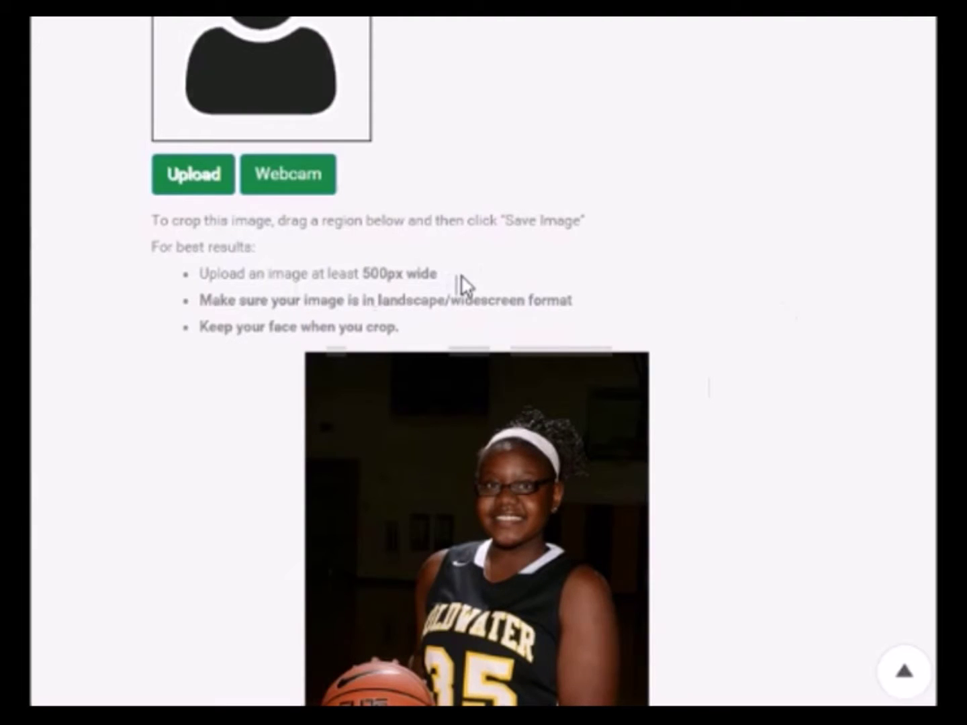
{"action": "scroll", "coordinate": [705, 276], "scroll_direction": "down", "scroll_amount": 3}
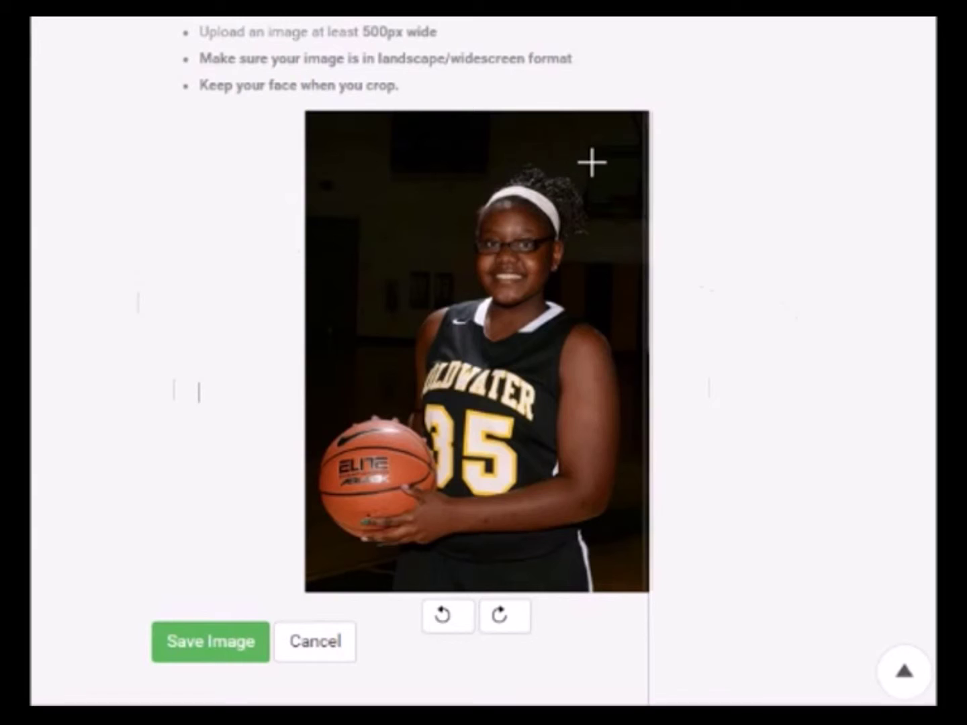
{"action": "left_click_drag", "start_coordinate": [639, 151], "coordinate": [304, 430]}
{"action": "left_click_drag", "start_coordinate": [484, 322], "coordinate": [498, 338]}
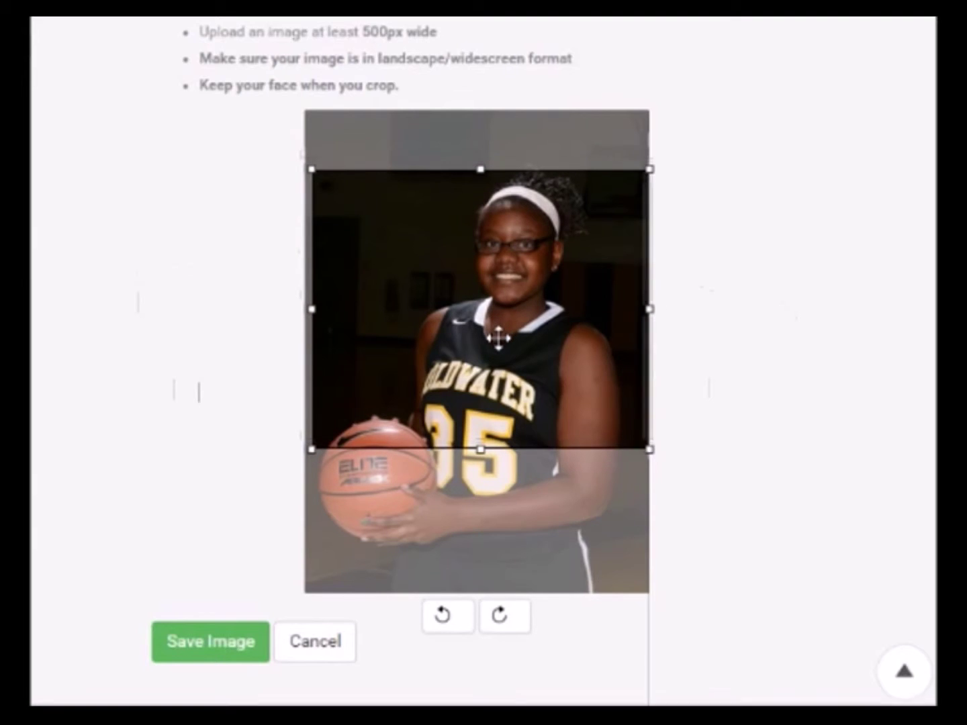
{"action": "left_click", "coordinate": [193, 654]}
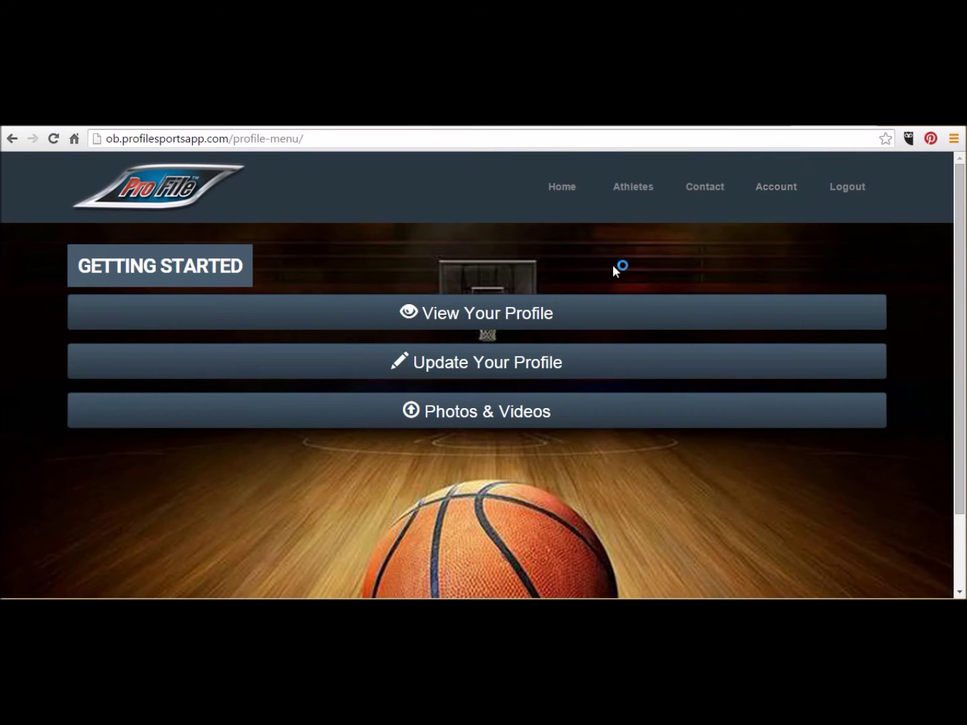
Open View Your Profile from the Getting Started menu.
{"action": "left_click", "coordinate": [382, 317]}
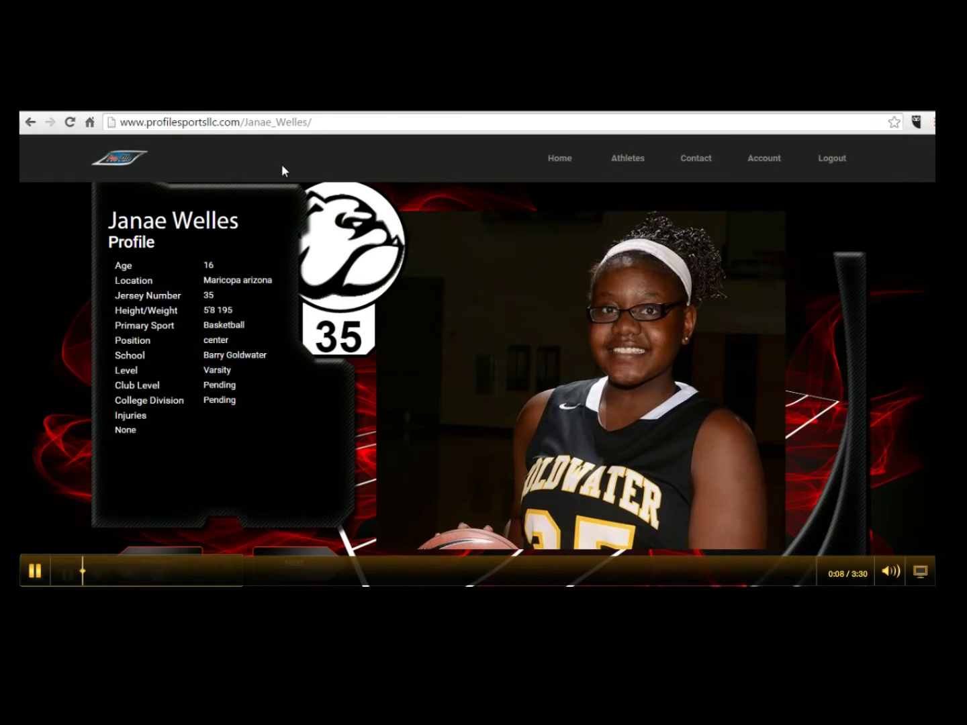